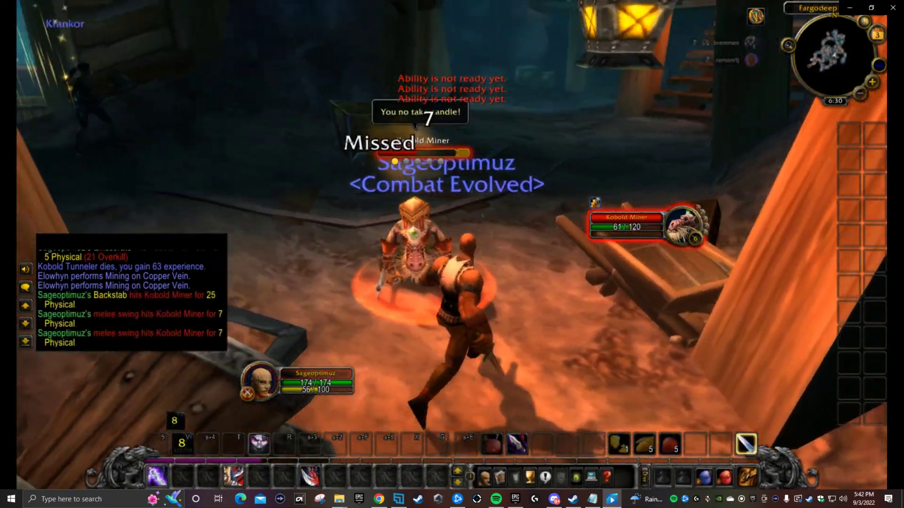
Rewind the gameplay recording to its start, replay the Kobold Miner fight and pause it at 0:06
{"action": "mouse_move", "coordinate": [560, 349]}
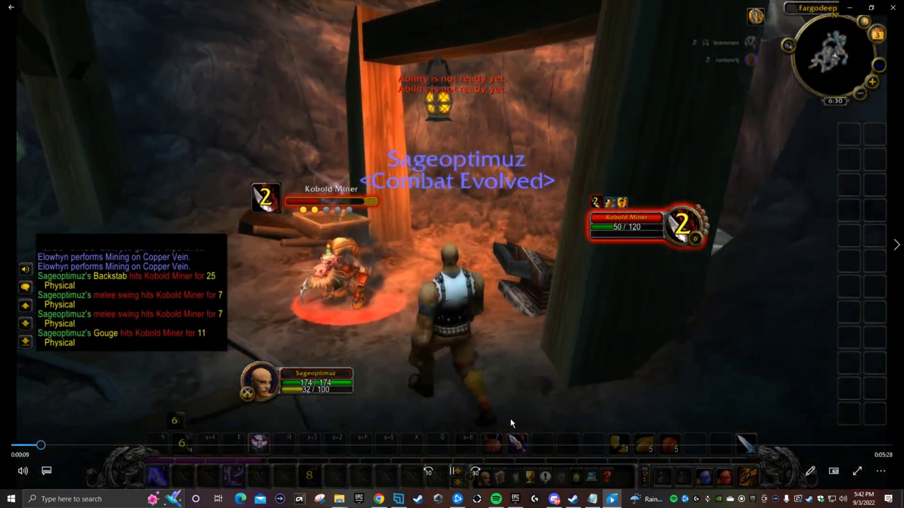
{"action": "left_click", "coordinate": [452, 472]}
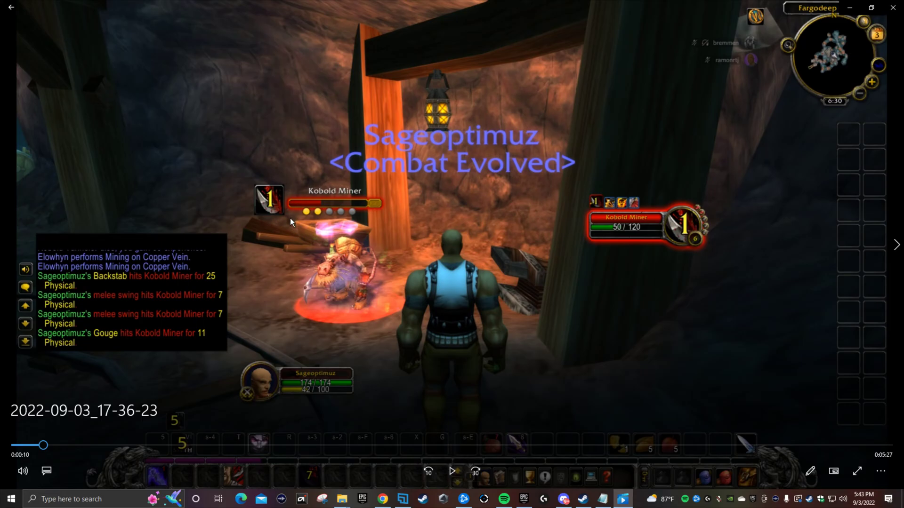
{"action": "left_click", "coordinate": [450, 470]}
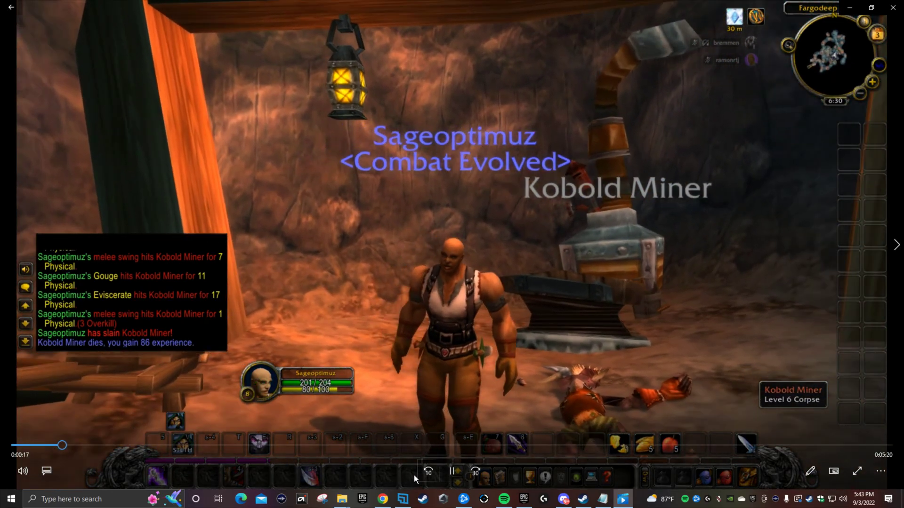
{"action": "left_click", "coordinate": [428, 471]}
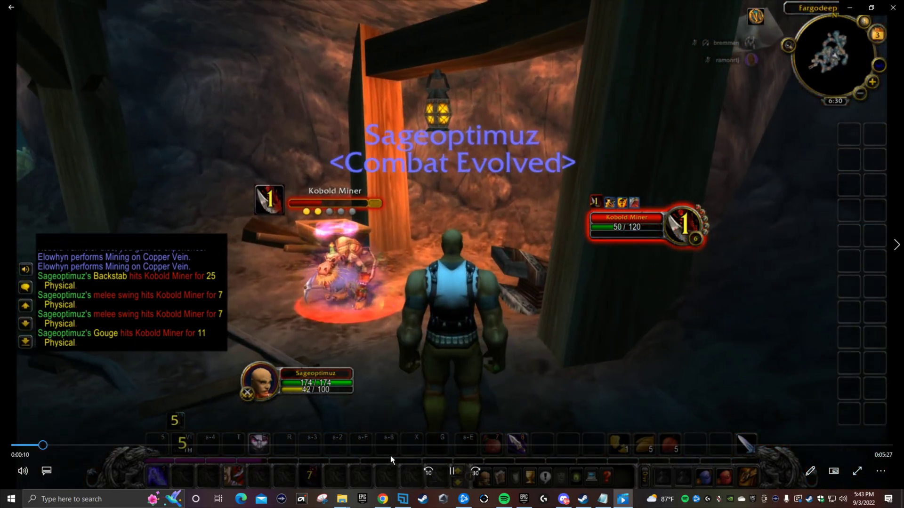
{"action": "left_click_drag", "start_coordinate": [42, 445], "coordinate": [8, 446]}
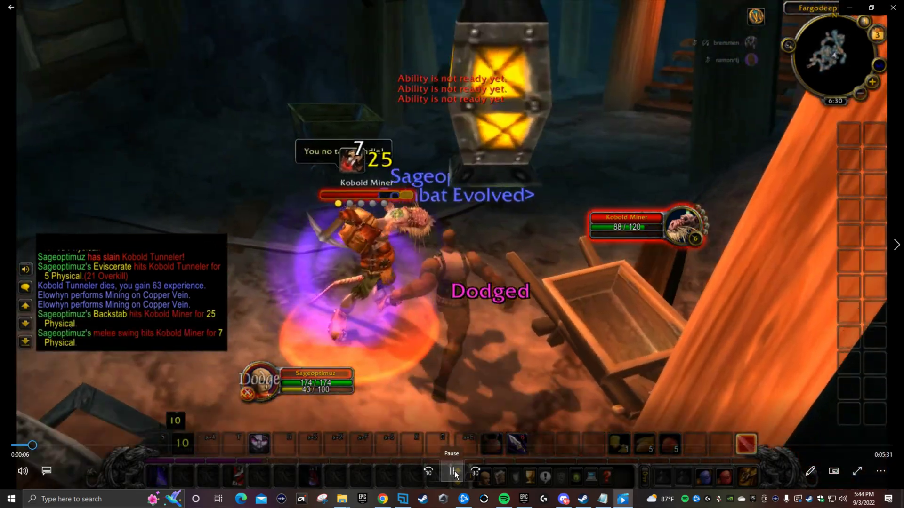
{"action": "left_click", "coordinate": [453, 471]}
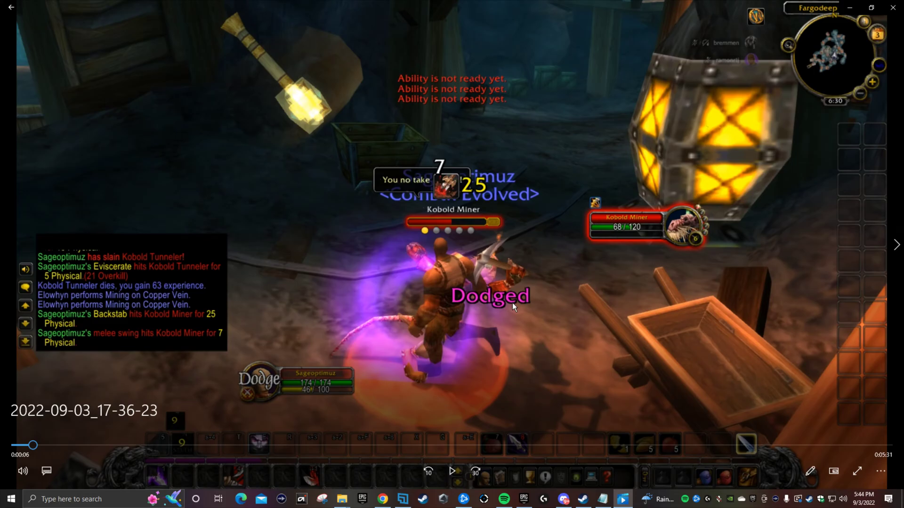
Play the rest of the Kobold Miner fight, pausing at 0:13 and 0:14 to examine the floating combat text
{"action": "left_click", "coordinate": [453, 471]}
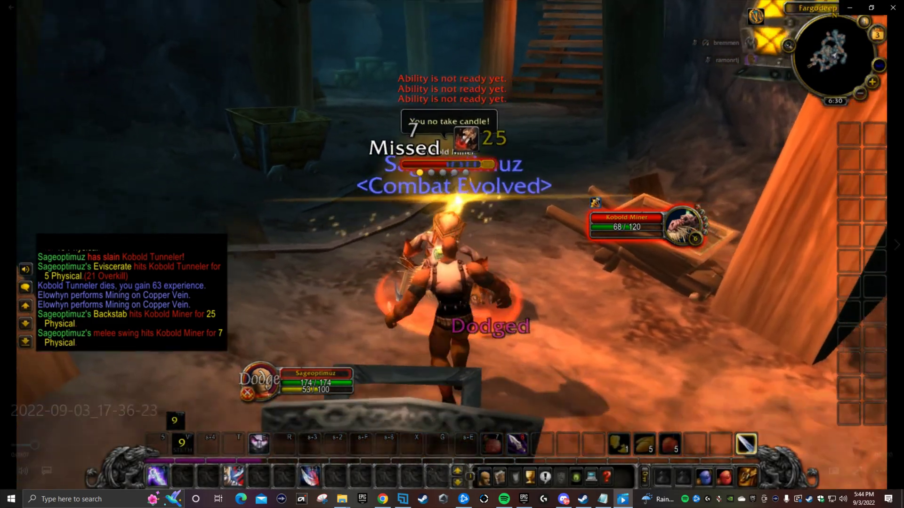
{"action": "left_click", "coordinate": [454, 471]}
{"action": "left_click", "coordinate": [453, 471]}
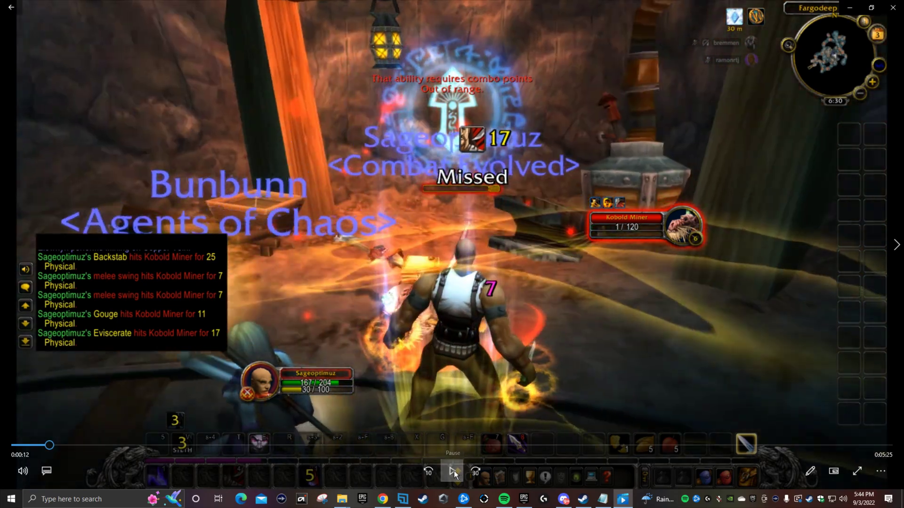
{"action": "left_click", "coordinate": [454, 471]}
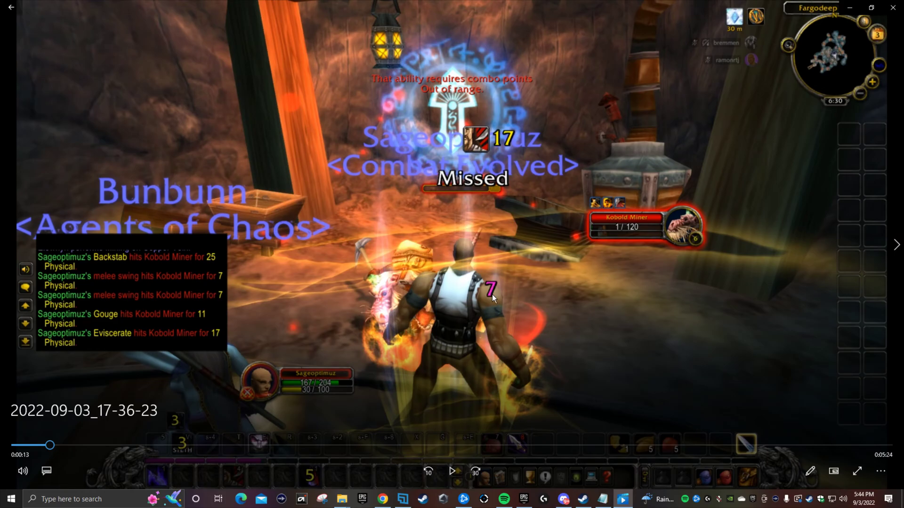
{"action": "left_click", "coordinate": [453, 472]}
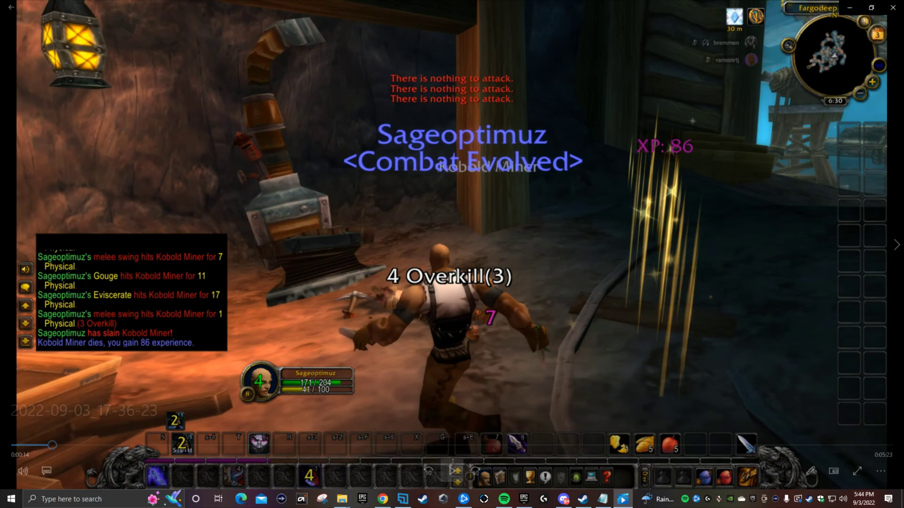
{"action": "left_click", "coordinate": [427, 293]}
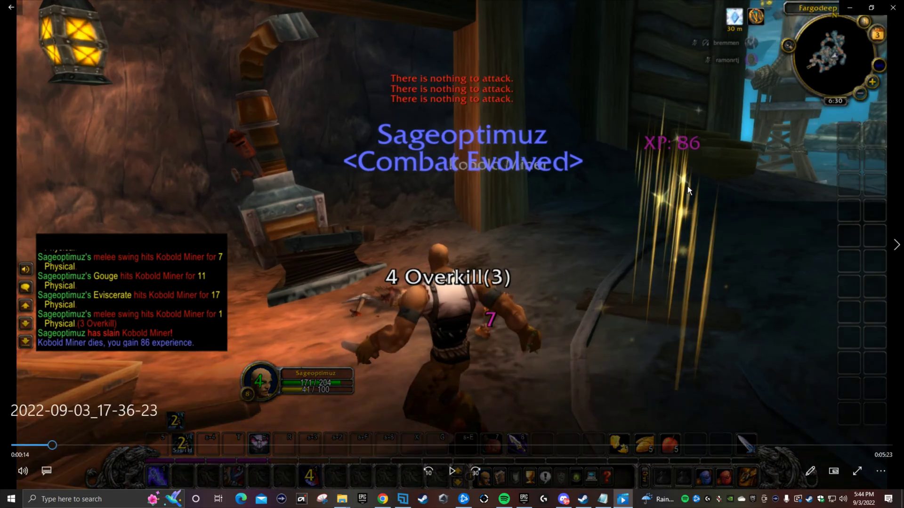
Skip ahead in the recording to the Notepad list of add-ons and pause it at 0:31
{"action": "left_click", "coordinate": [453, 472]}
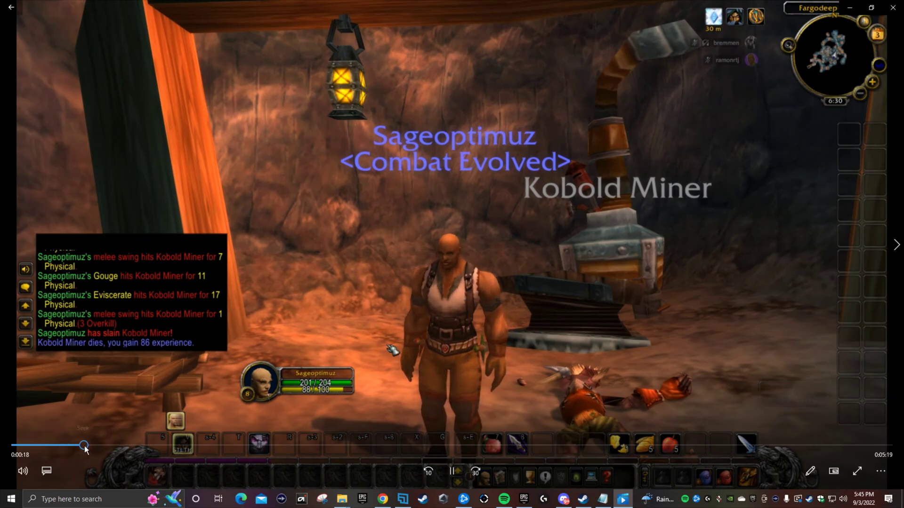
{"action": "left_click", "coordinate": [83, 445]}
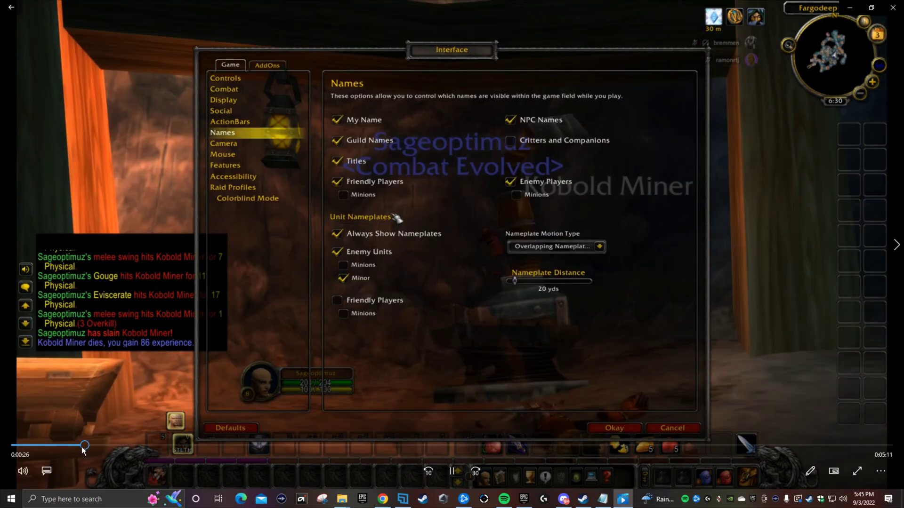
{"action": "left_click", "coordinate": [83, 446]}
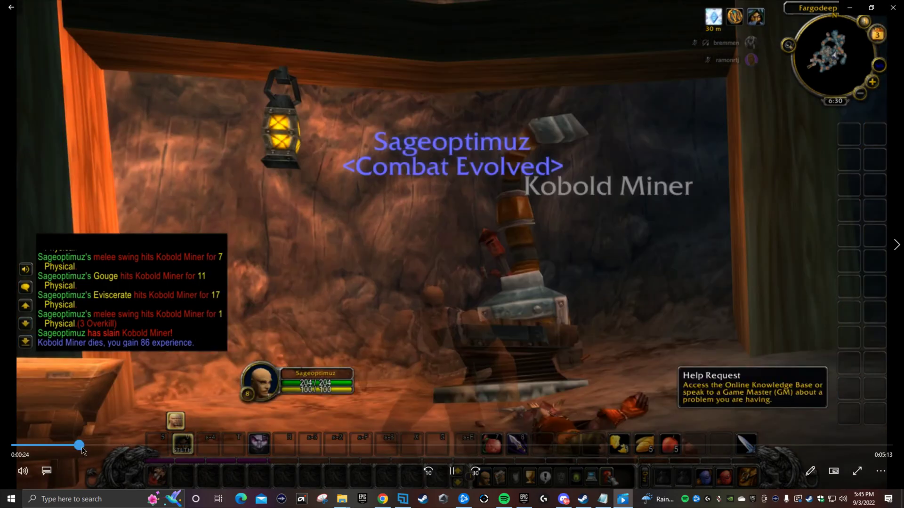
{"action": "left_click", "coordinate": [95, 445]}
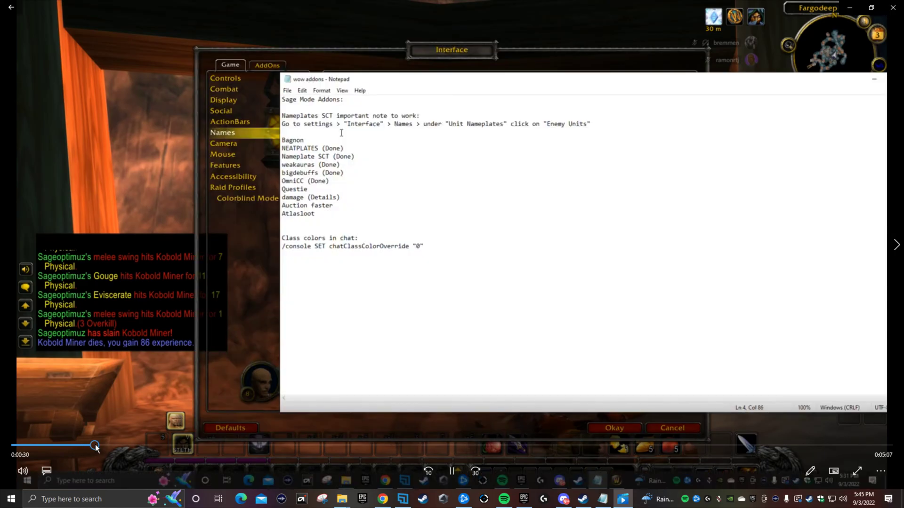
{"action": "left_click", "coordinate": [446, 472]}
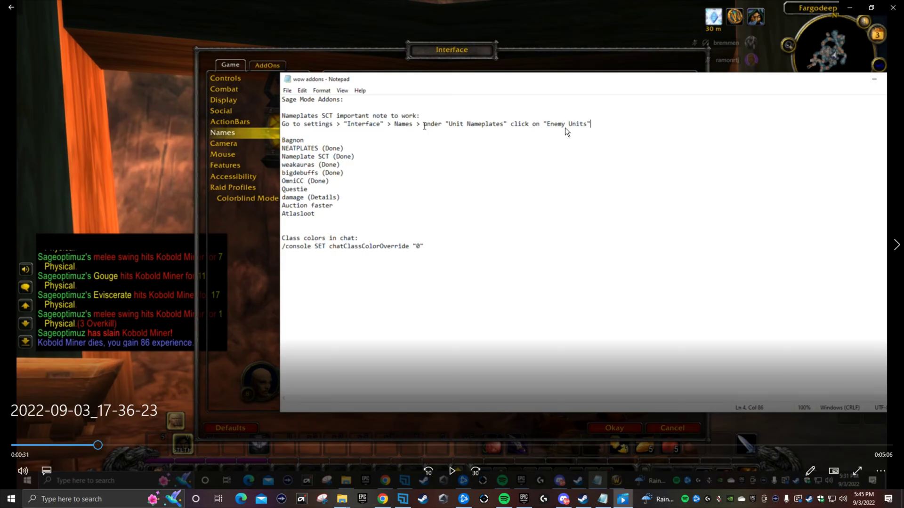
Play on, pausing at 0:33 on the Enemy Units nameplate option and at 0:43 on the Notepad add-on list
{"action": "left_click", "coordinate": [452, 472]}
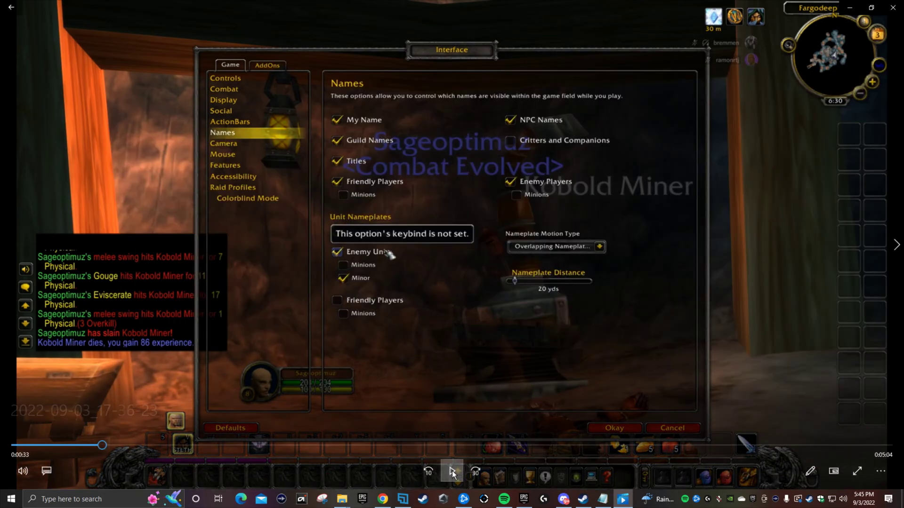
{"action": "left_click", "coordinate": [453, 472]}
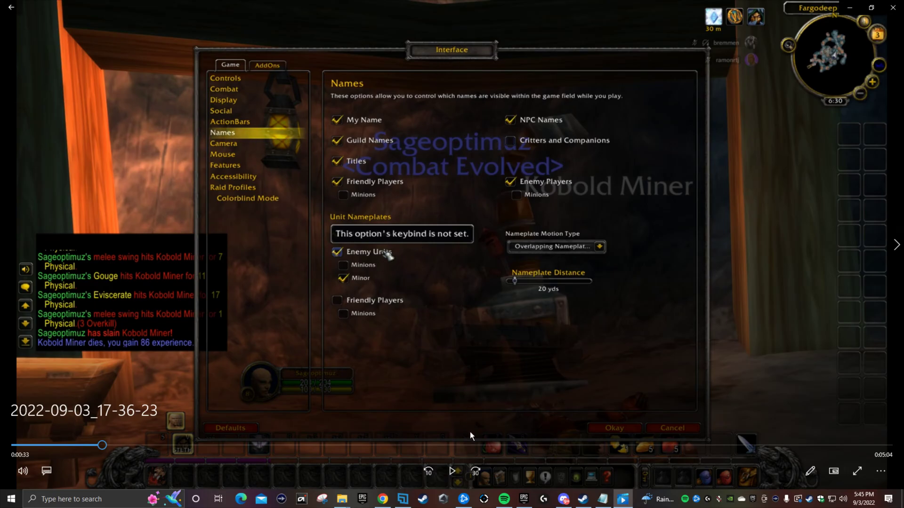
{"action": "left_click", "coordinate": [450, 471]}
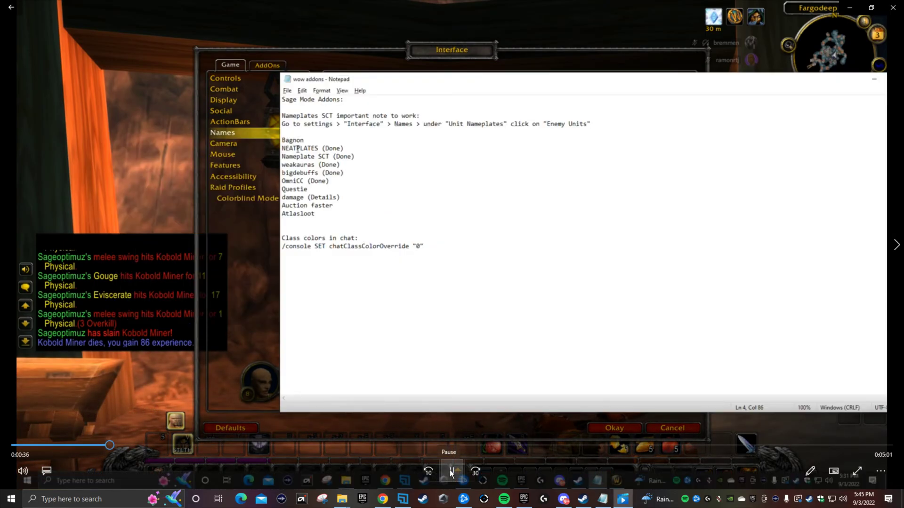
{"action": "left_click", "coordinate": [450, 470]}
{"action": "left_click", "coordinate": [455, 473]}
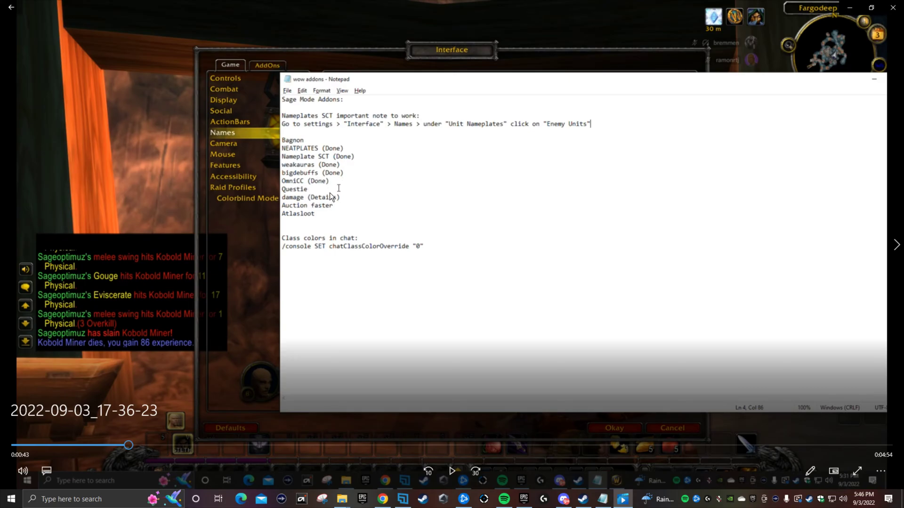
Play on to the BigDebuffs Nameplates settings, pausing at 1:07, 1:09 and 1:16 to examine them
{"action": "left_click", "coordinate": [454, 469]}
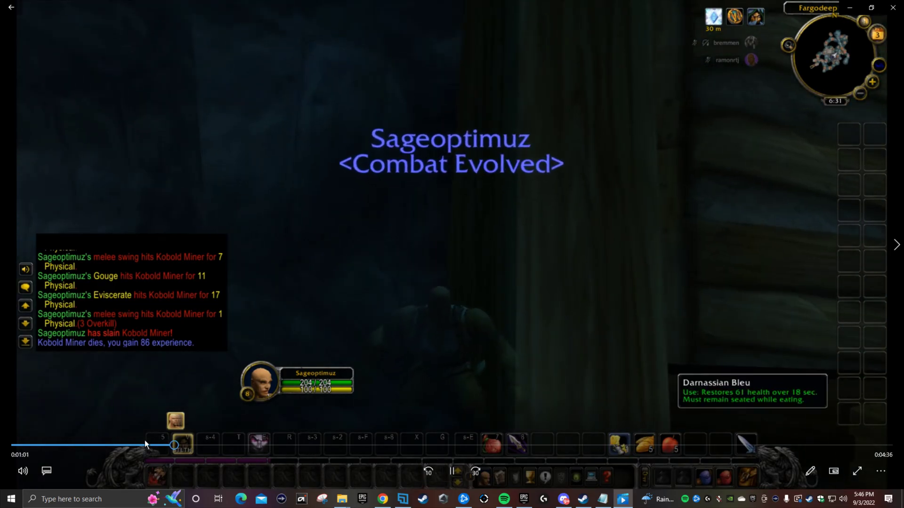
{"action": "left_click", "coordinate": [454, 472]}
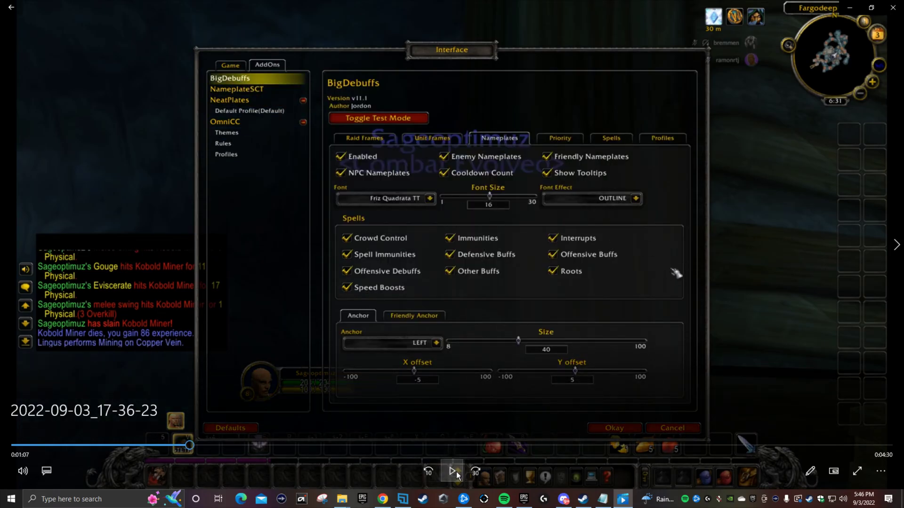
{"action": "left_click", "coordinate": [457, 472]}
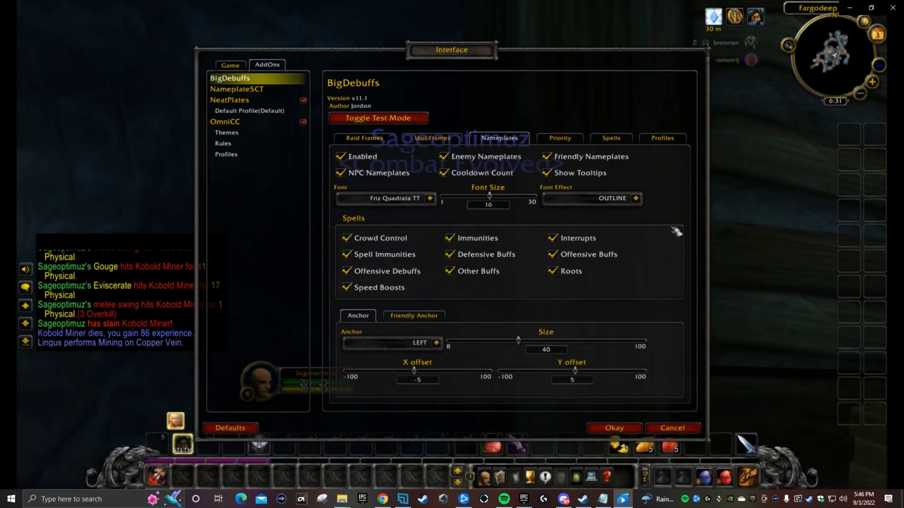
{"action": "key", "text": "space"}
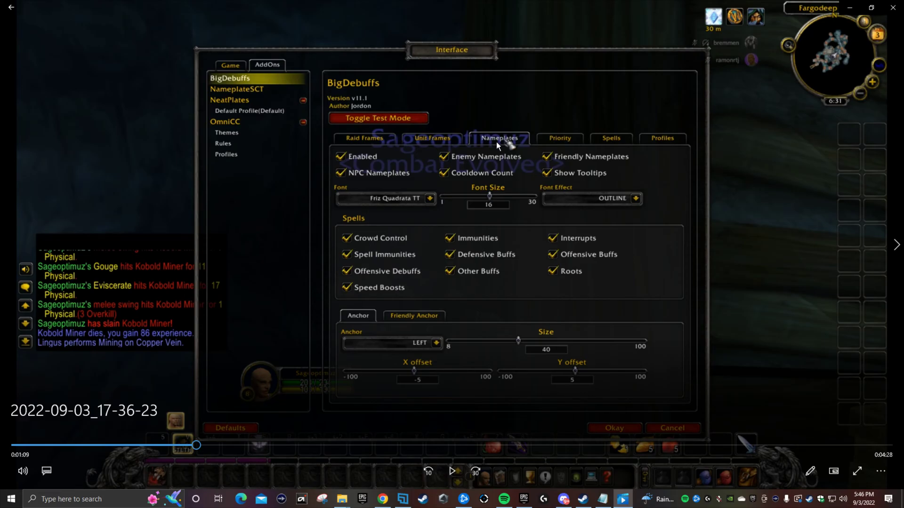
{"action": "left_click", "coordinate": [452, 472]}
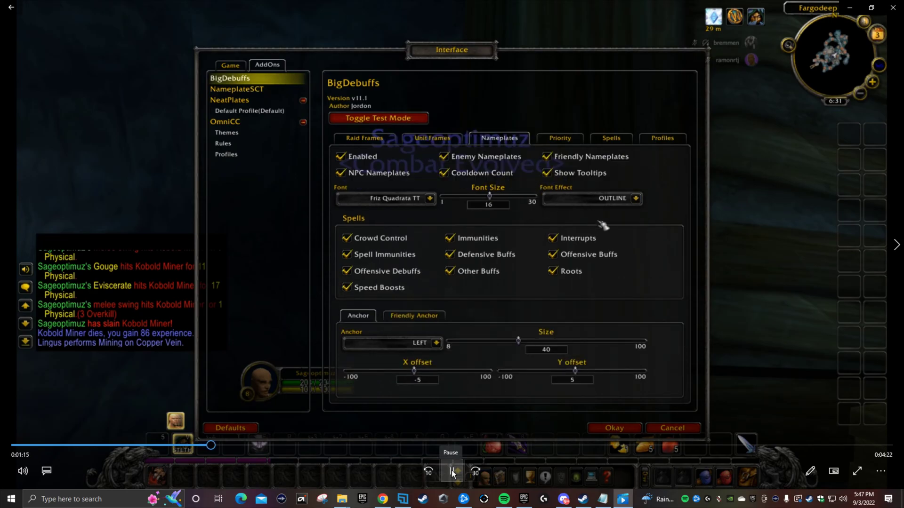
{"action": "left_click", "coordinate": [451, 472]}
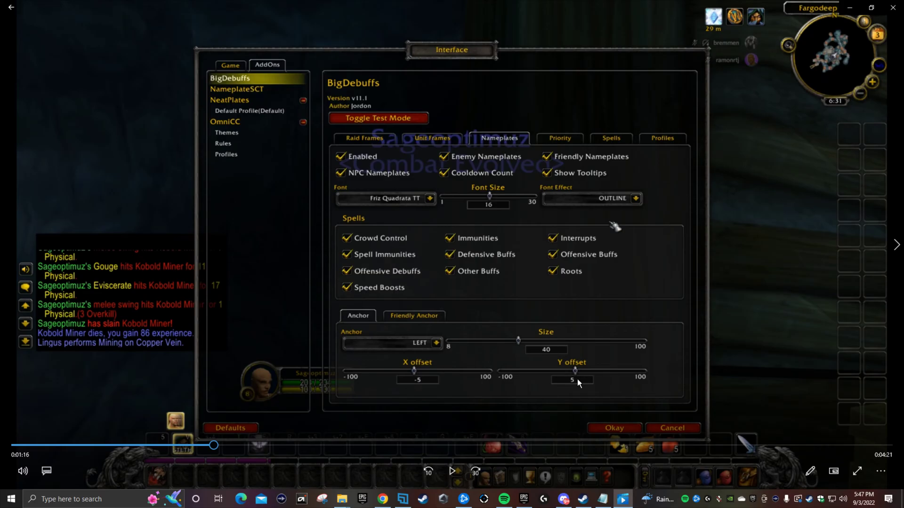
Examine the NameplateSCT general, animation and appearance settings, pausing the recording at 1:35 and 2:04
{"action": "left_click", "coordinate": [454, 472]}
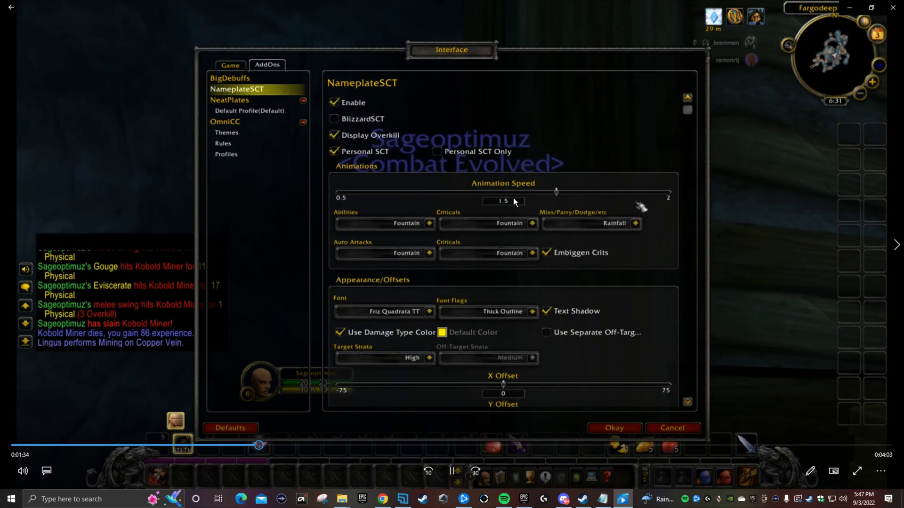
{"action": "left_click", "coordinate": [451, 471]}
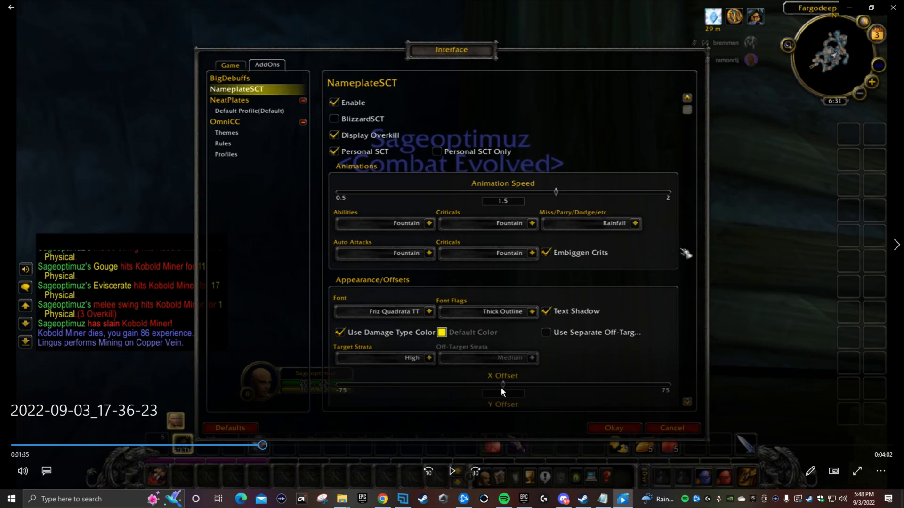
{"action": "left_click", "coordinate": [452, 471]}
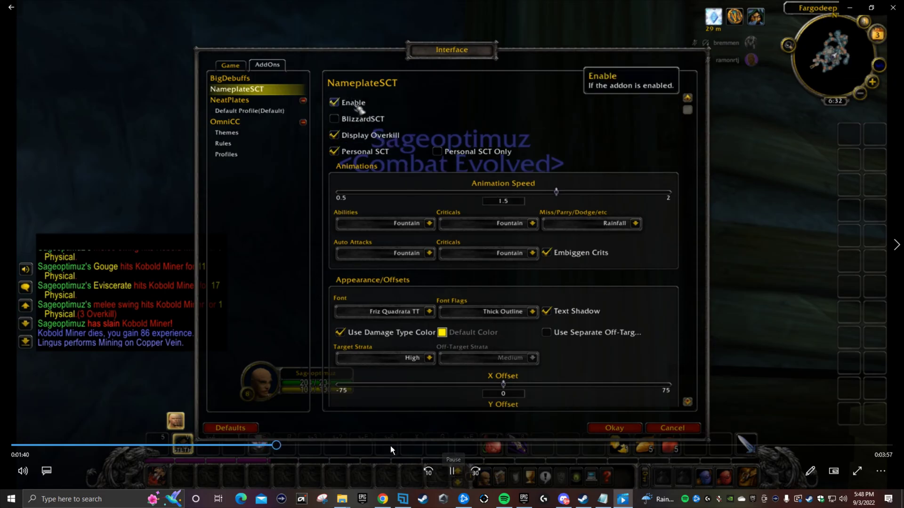
{"action": "left_click", "coordinate": [296, 445]}
{"action": "left_click", "coordinate": [315, 446]}
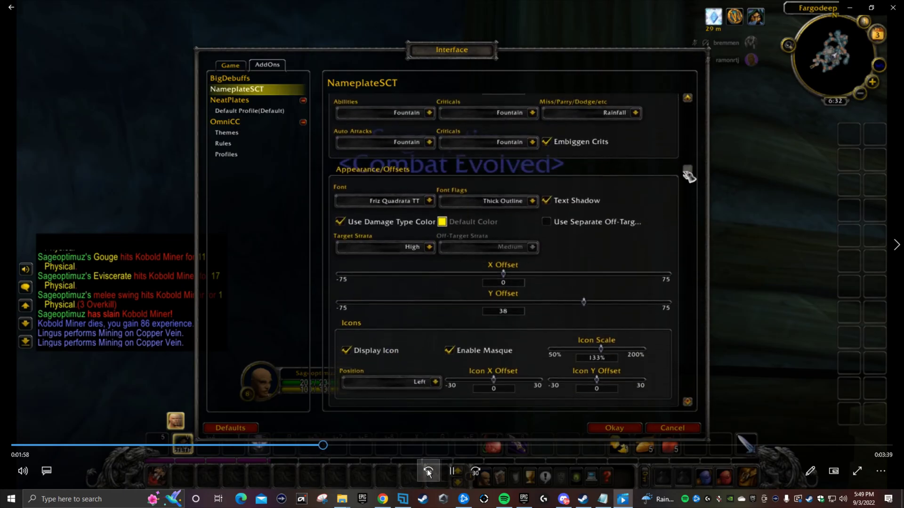
{"action": "left_click", "coordinate": [453, 472]}
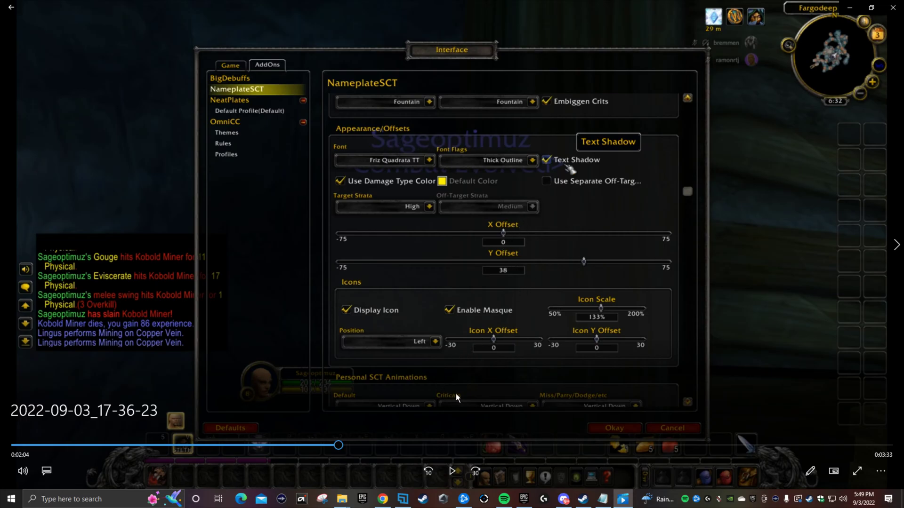
Play on through NameplateSCT's Personal SCT Animations, Text Formatting and Sizing Modifiers settings, pausing at 2:18 and 2:45
{"action": "left_click", "coordinate": [452, 471]}
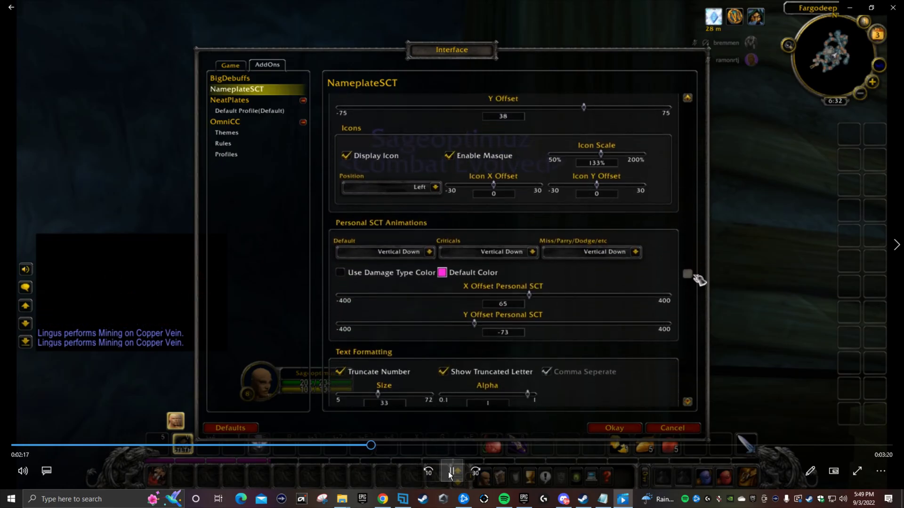
{"action": "left_click", "coordinate": [448, 472]}
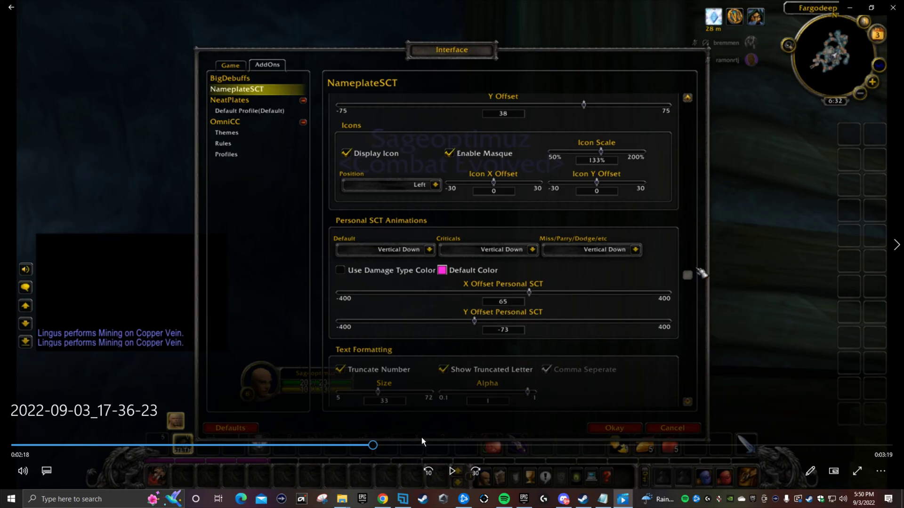
{"action": "left_click", "coordinate": [452, 472]}
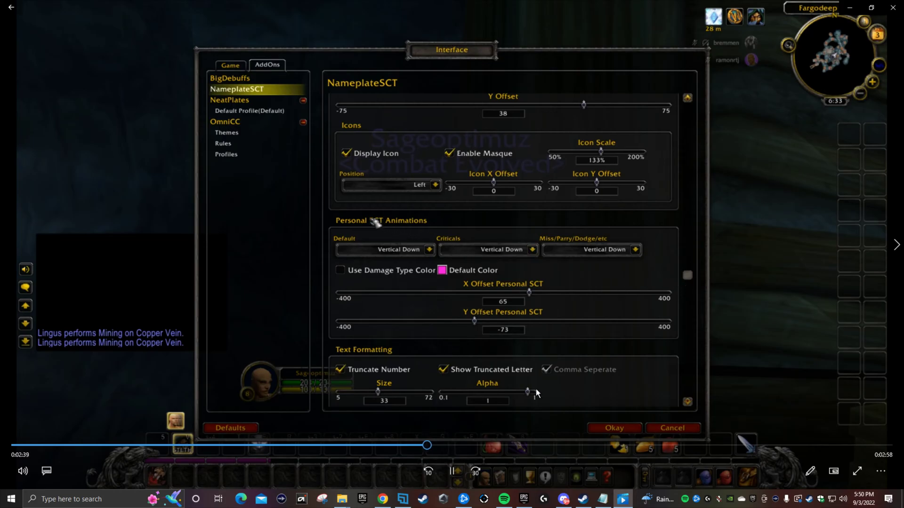
{"action": "left_click", "coordinate": [451, 473]}
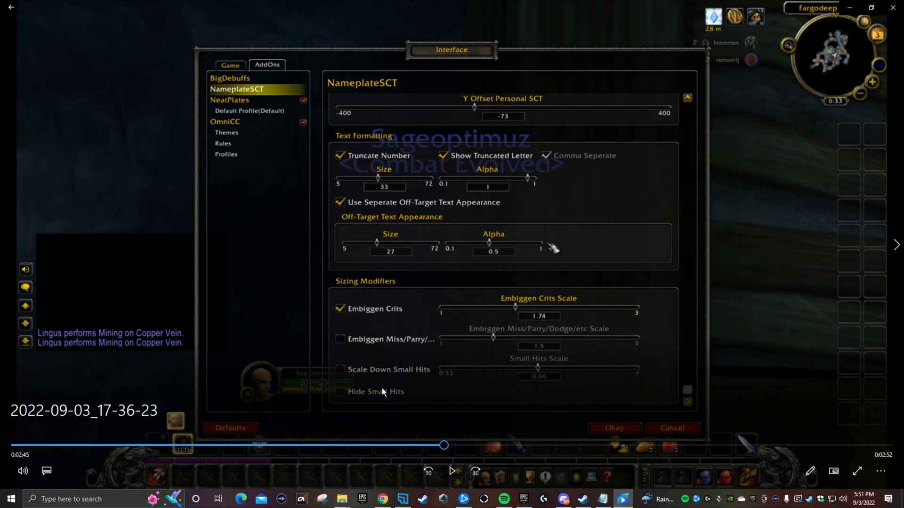
Skip ahead to the NeatPlates settings, pausing at 3:04 on the profile options and at 3:17 on General Aura Filters
{"action": "left_click", "coordinate": [452, 471]}
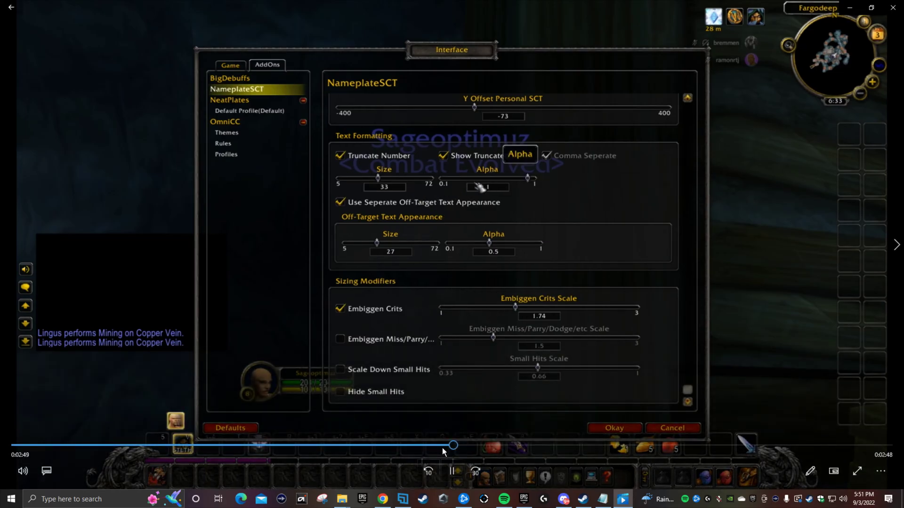
{"action": "left_click", "coordinate": [474, 445]}
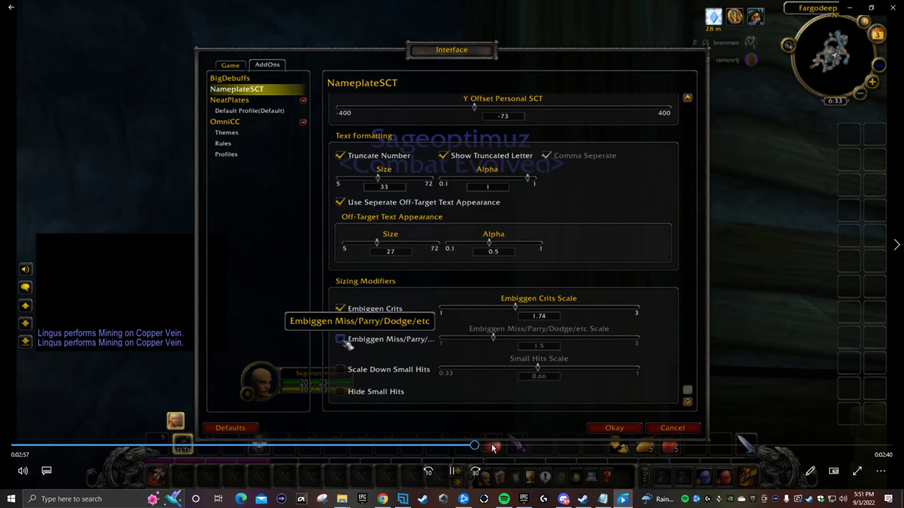
{"action": "left_click", "coordinate": [486, 446]}
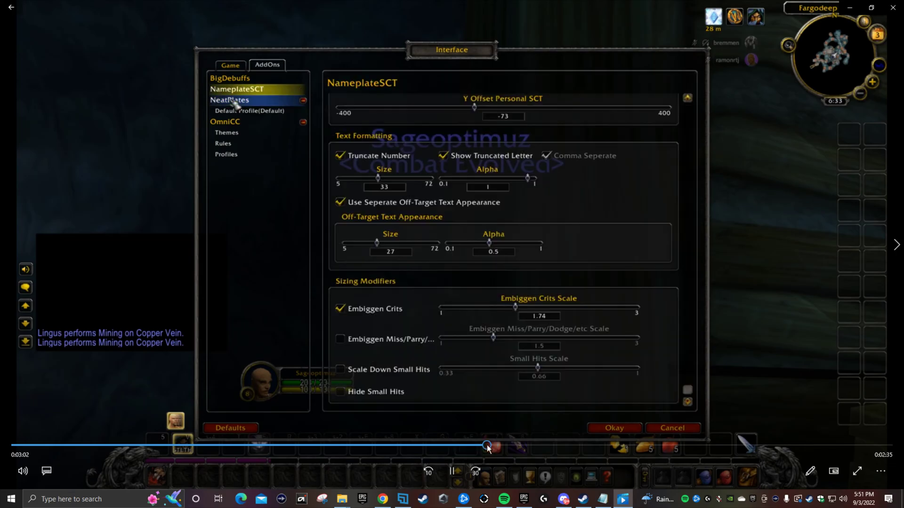
{"action": "left_click", "coordinate": [452, 470]}
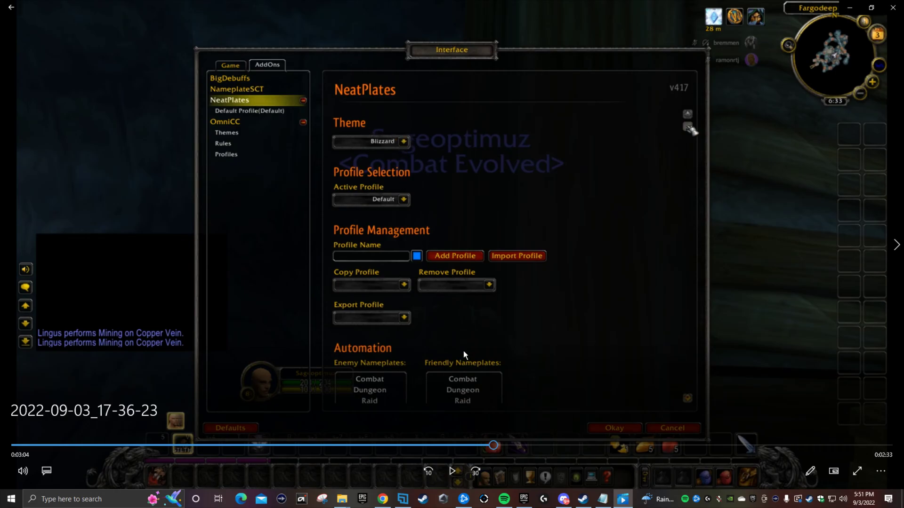
{"action": "left_click", "coordinate": [452, 471]}
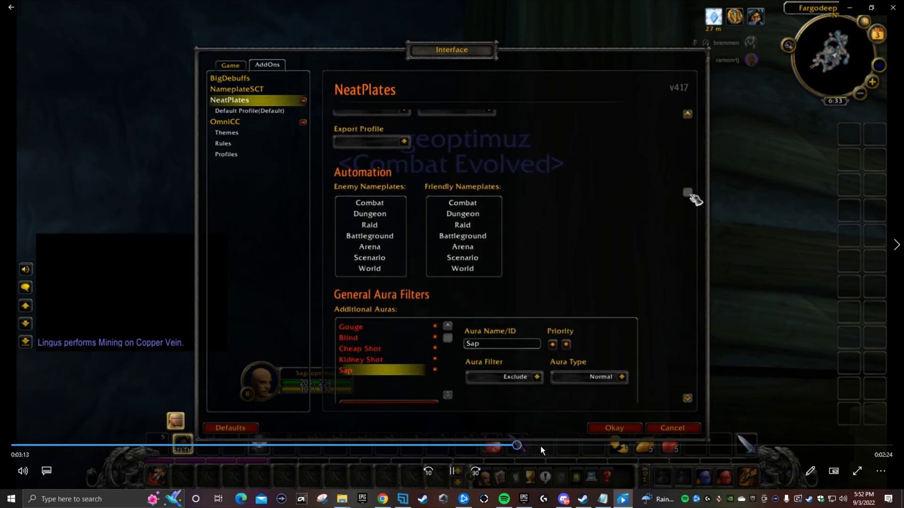
{"action": "left_click", "coordinate": [453, 470]}
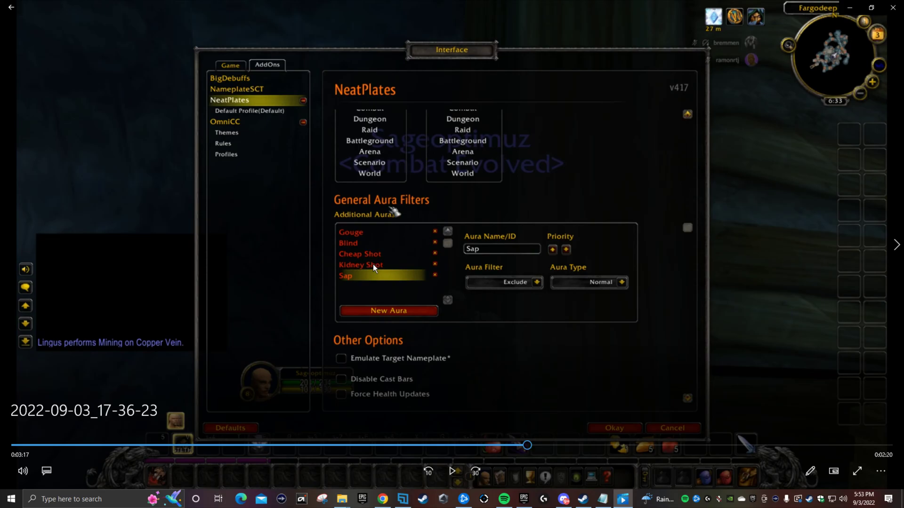
Skip past the NeatPlates settings and watch the combat text in the Kobold Miner fights through to the recording's end
{"action": "left_click", "coordinate": [452, 472]}
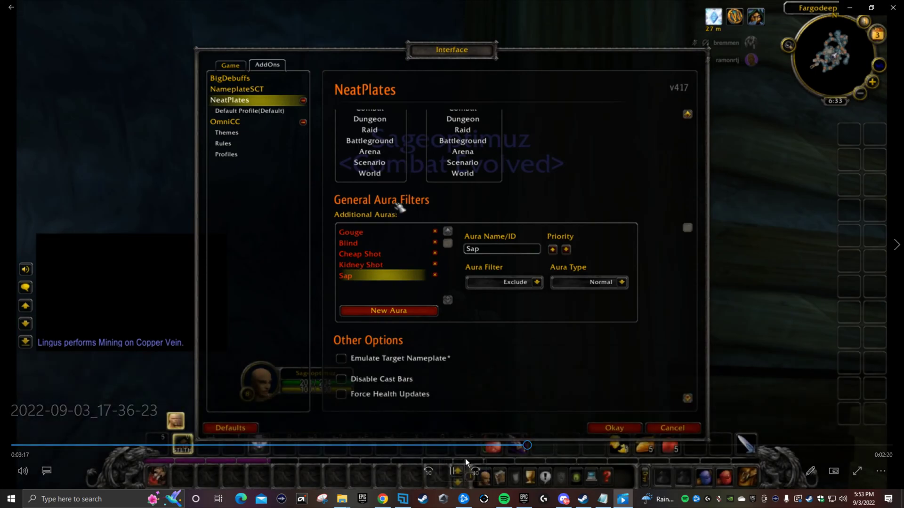
{"action": "left_click", "coordinate": [555, 446]}
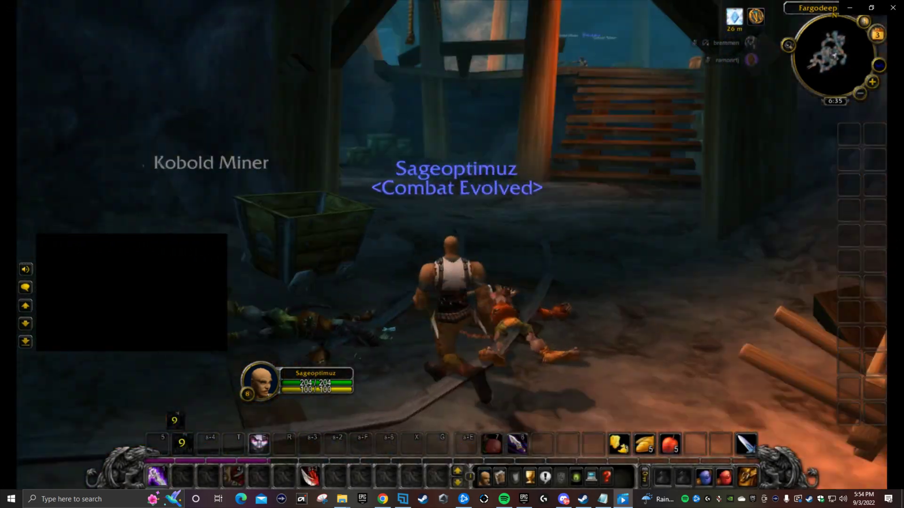
{"action": "mouse_move", "coordinate": [508, 381]}
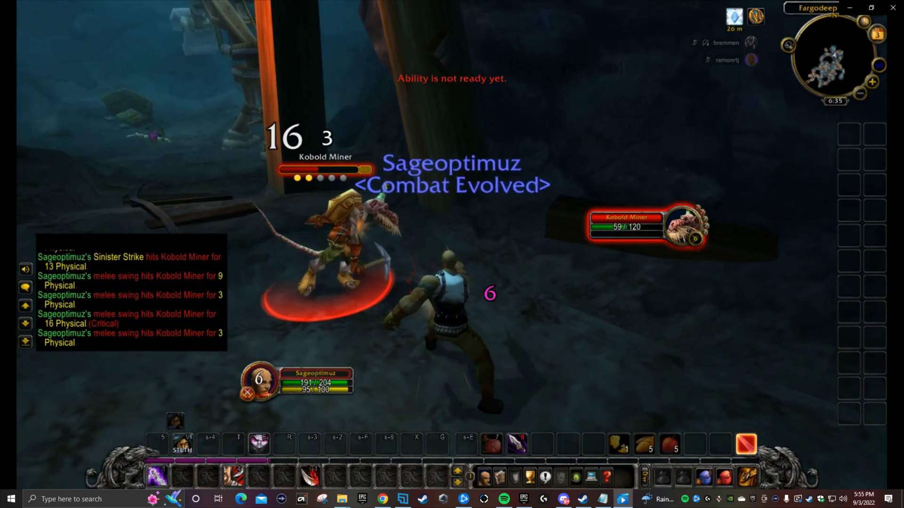
{"action": "mouse_move", "coordinate": [500, 230]}
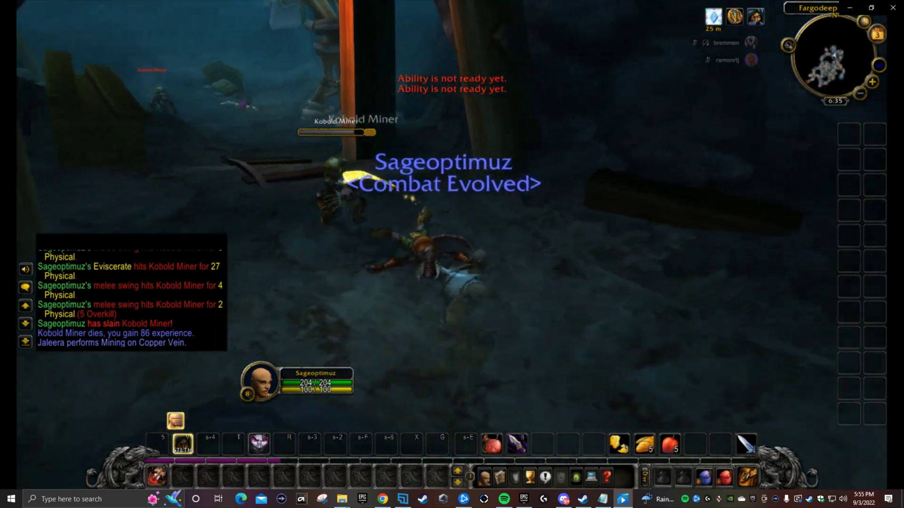
{"action": "mouse_move", "coordinate": [597, 305]}
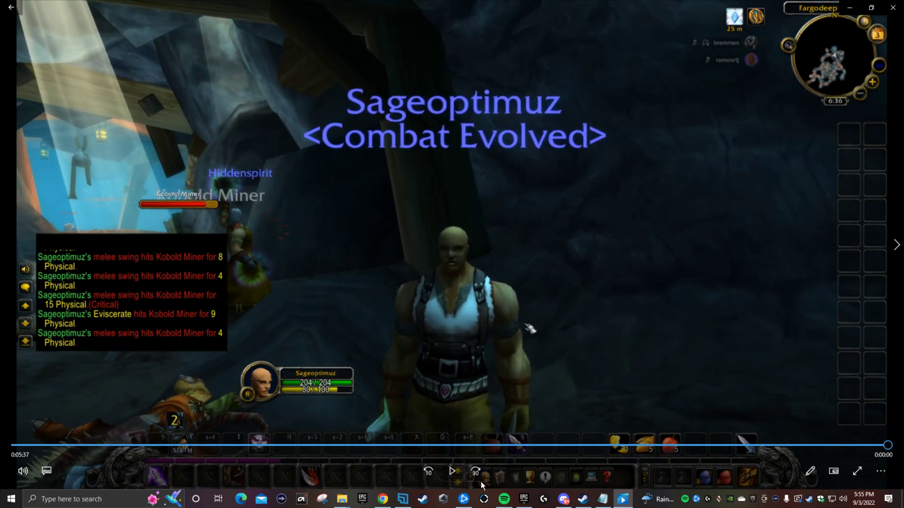
{"action": "left_click", "coordinate": [453, 473]}
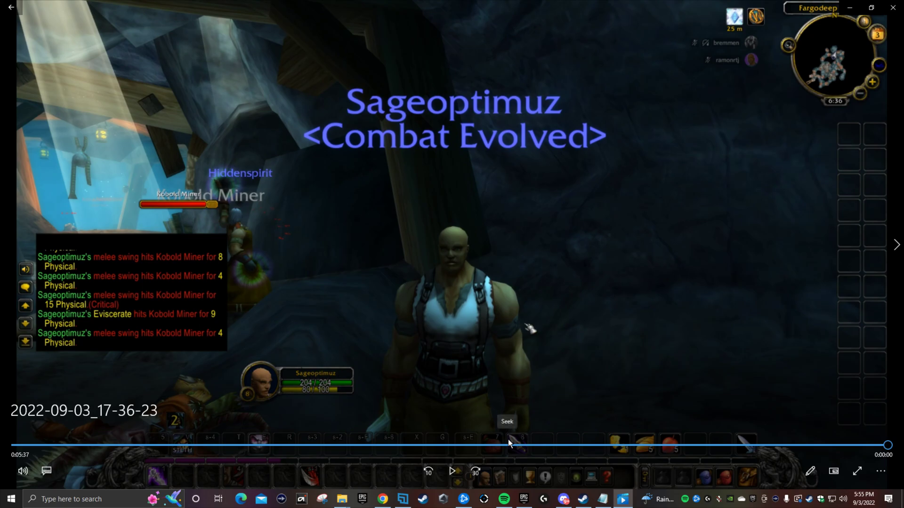